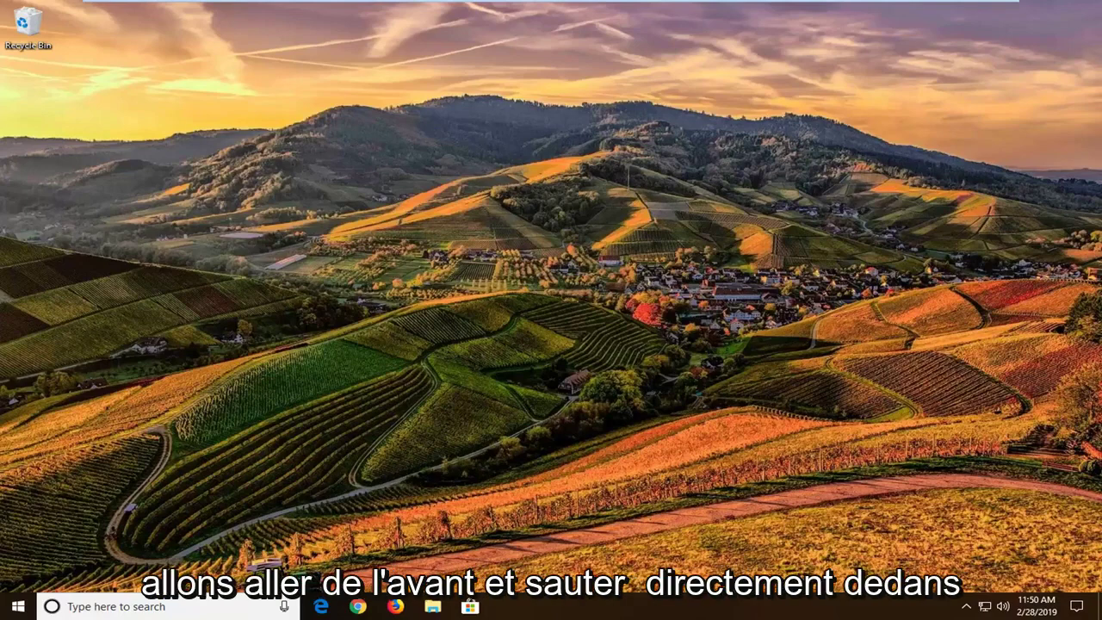
Open the Windows Start menu from the taskbar
{"action": "left_click", "coordinate": [17, 606]}
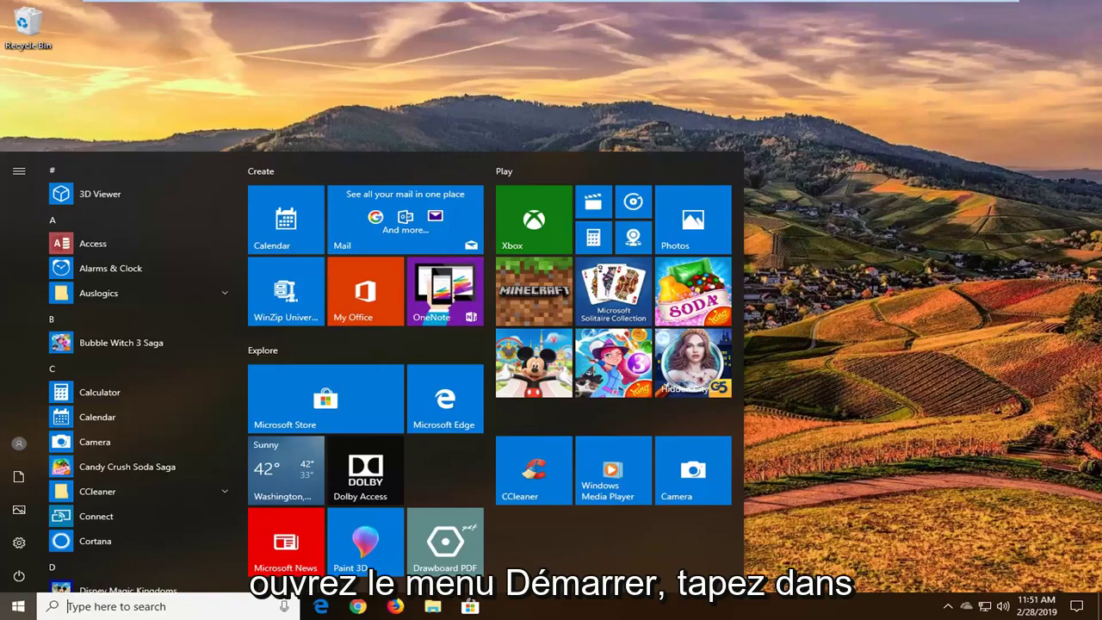
Search the Start menu for 'local group policy'
{"action": "type", "text": "local "}
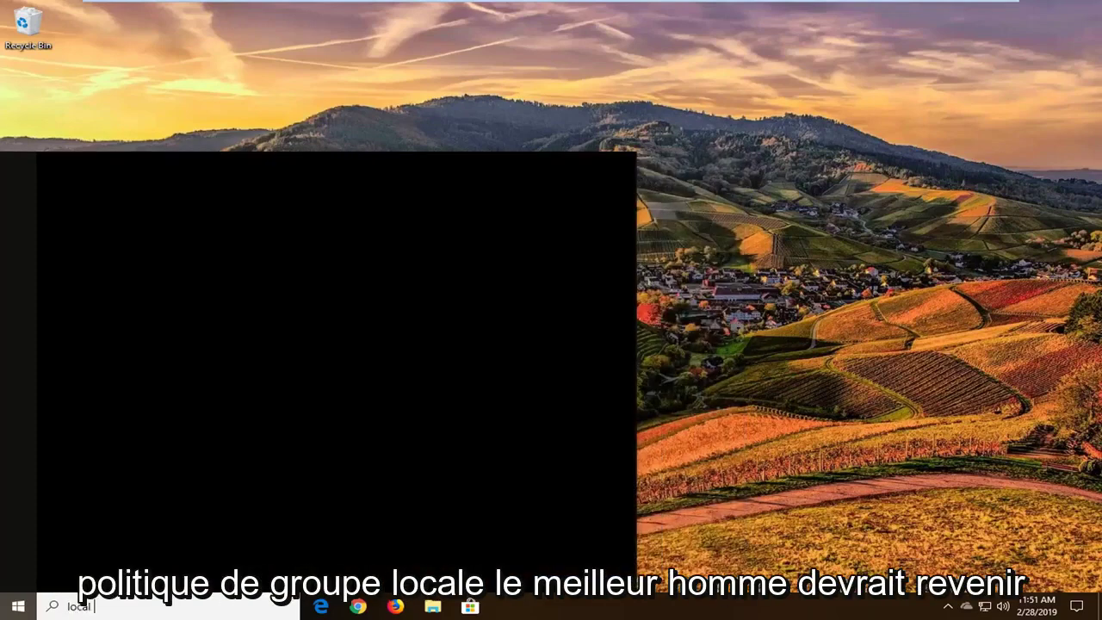
{"action": "type", "text": "group p"}
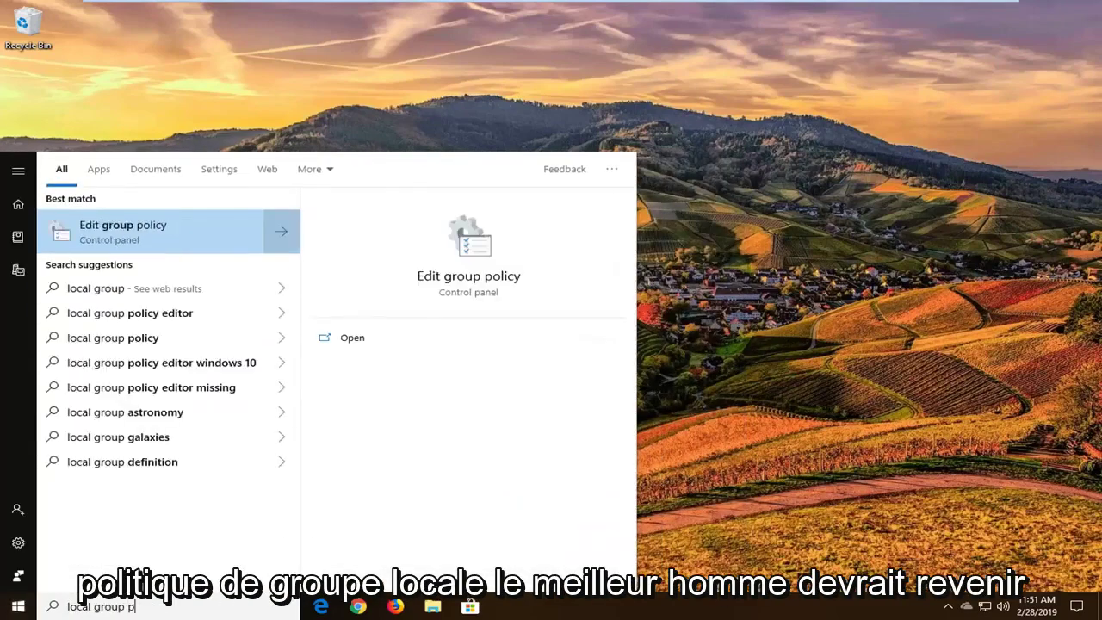
{"action": "type", "text": "olicy"}
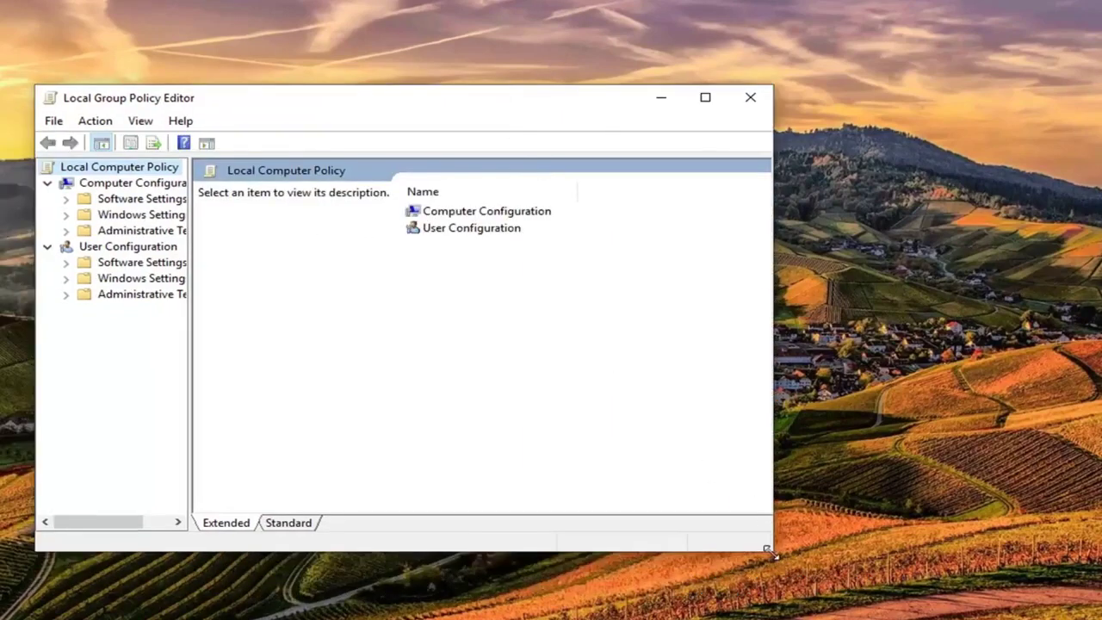
Enlarge and reposition the editor window and widen its tree pane
{"action": "left_click_drag", "start_coordinate": [766, 534], "coordinate": [955, 615]}
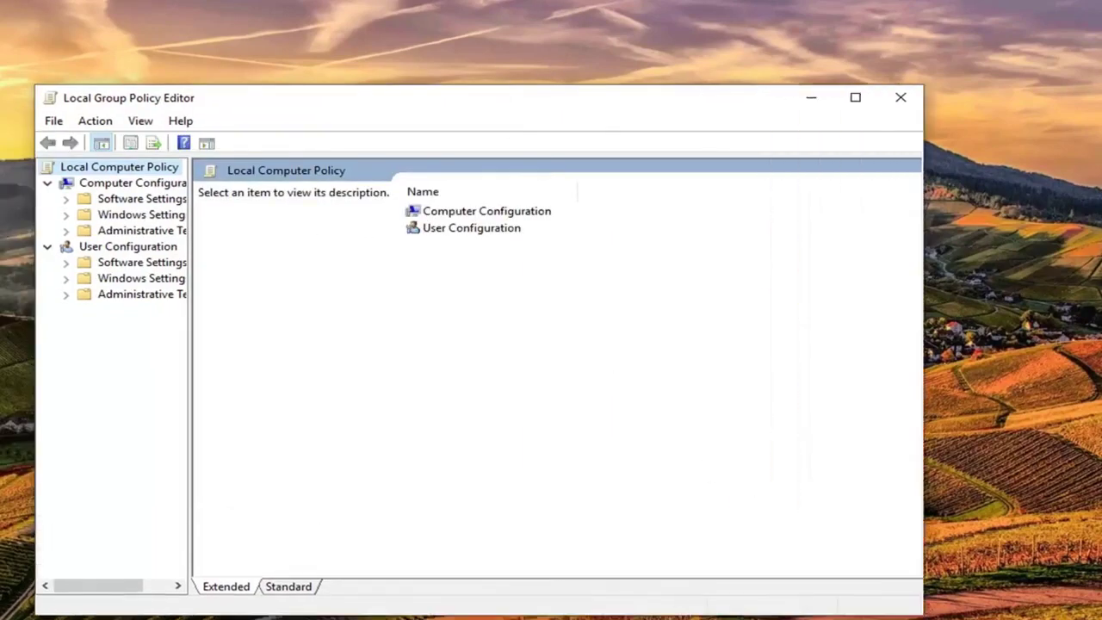
{"action": "left_click_drag", "start_coordinate": [422, 101], "coordinate": [478, 51]}
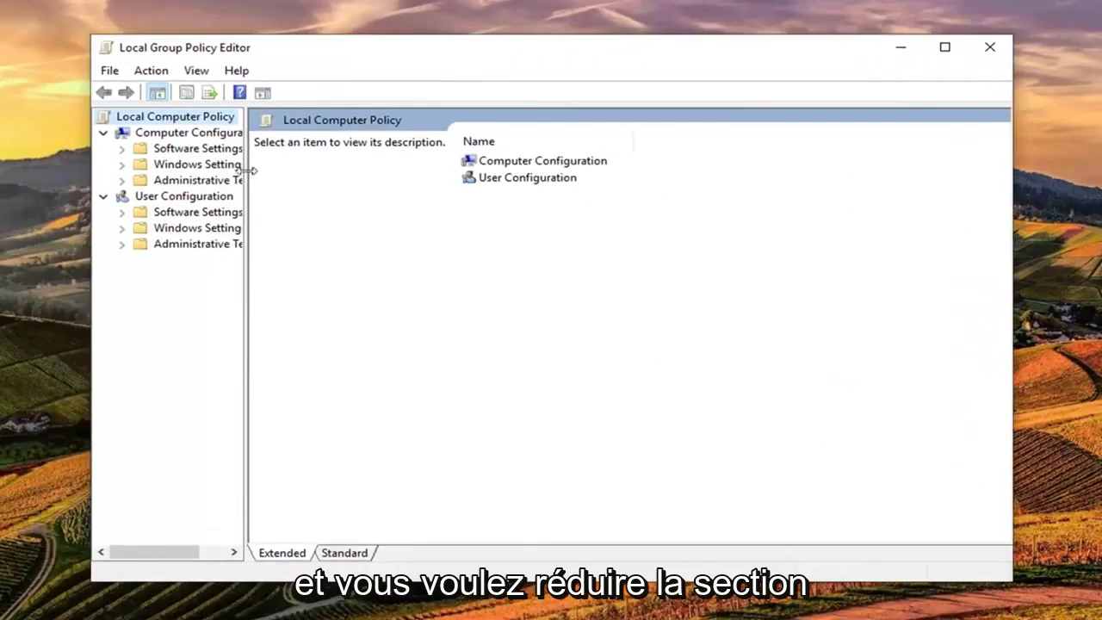
{"action": "left_click_drag", "start_coordinate": [248, 171], "coordinate": [401, 173]}
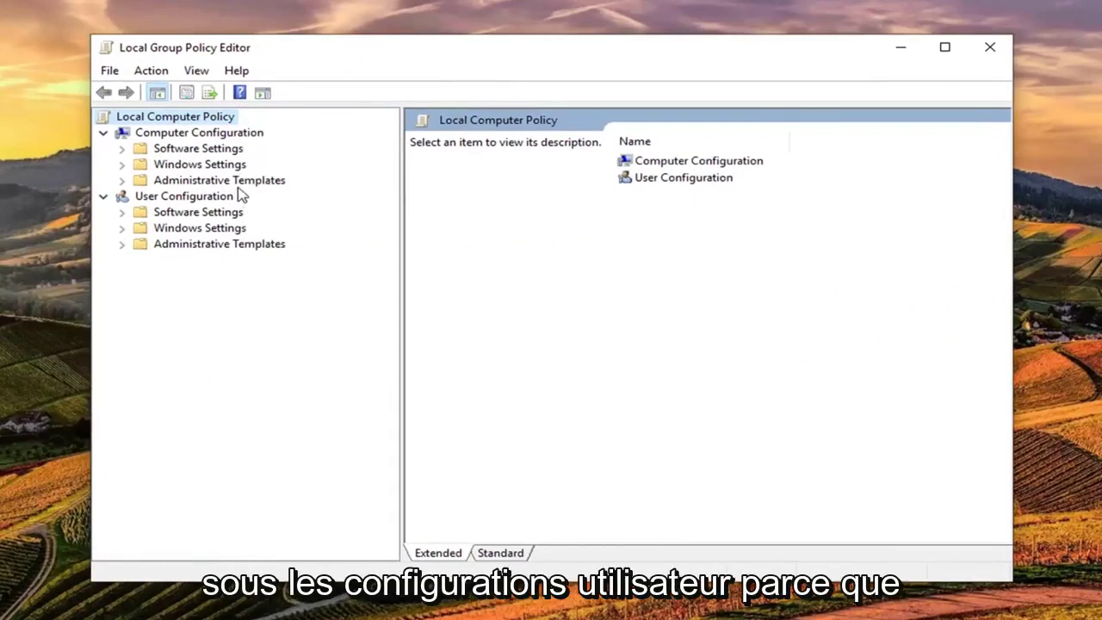
Collapse User Configuration and expand Computer Configuration > Administrative Templates > System
{"action": "left_click", "coordinate": [167, 198]}
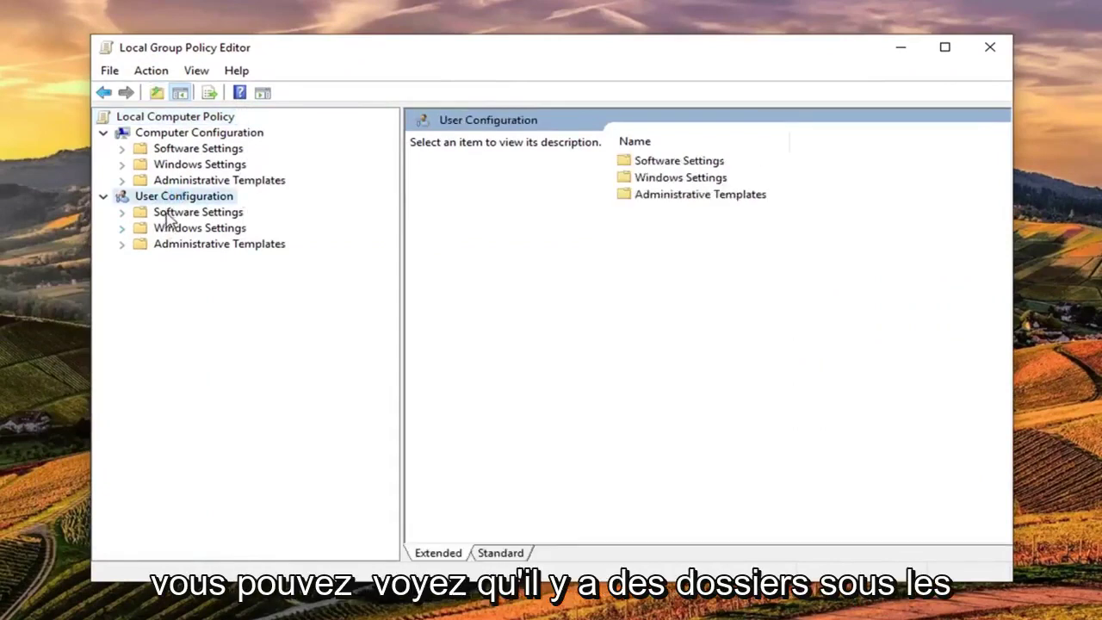
{"action": "left_click", "coordinate": [172, 214]}
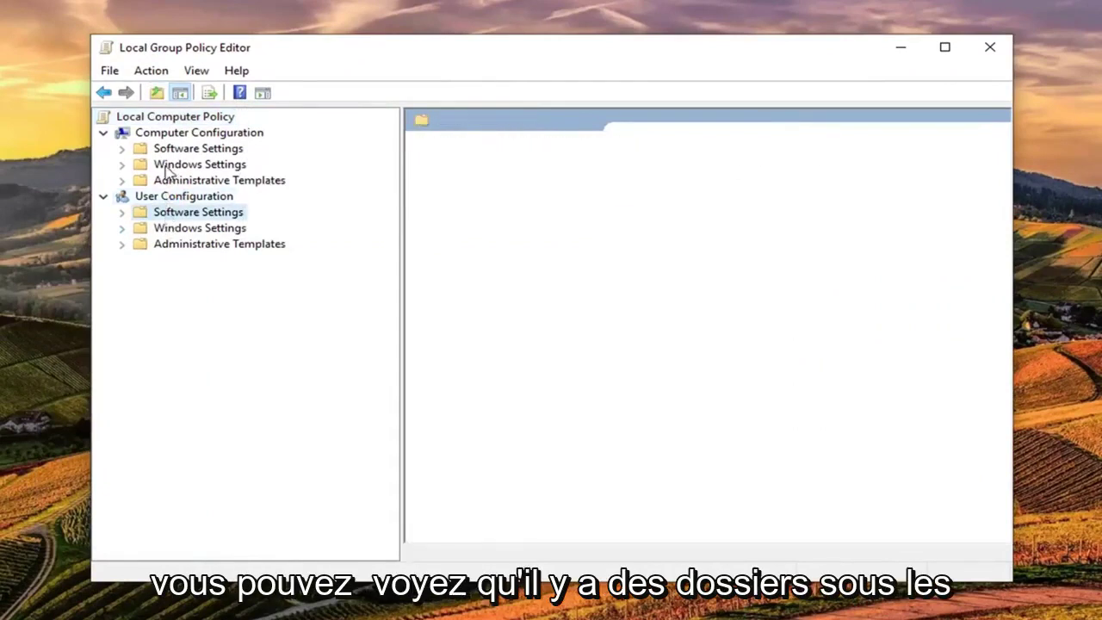
{"action": "left_click", "coordinate": [162, 244]}
{"action": "left_click", "coordinate": [181, 165]}
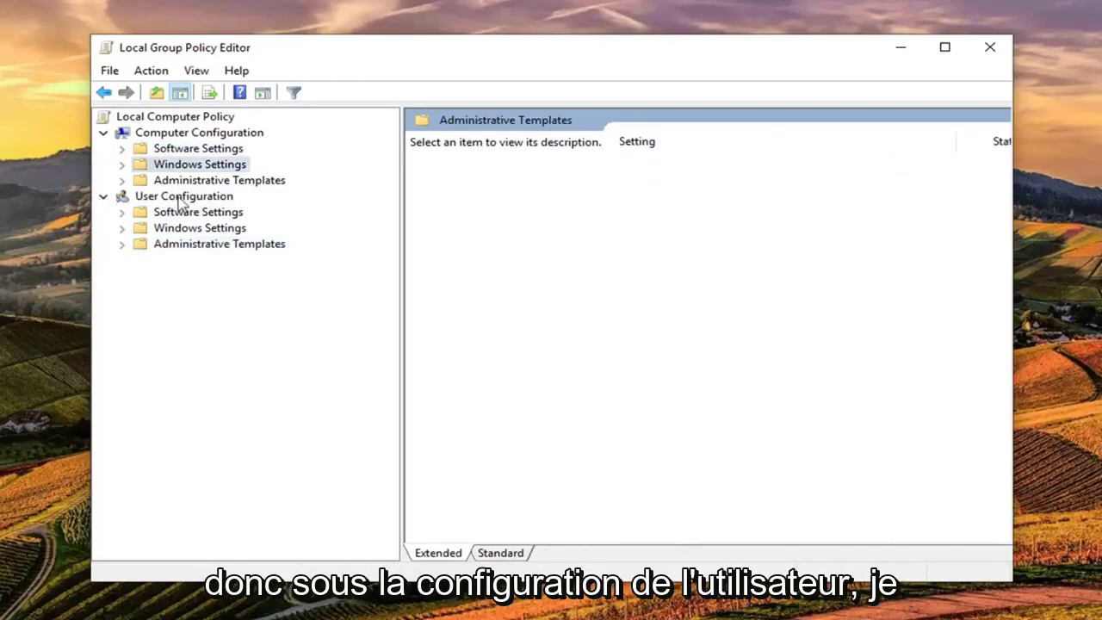
{"action": "left_click", "coordinate": [103, 197]}
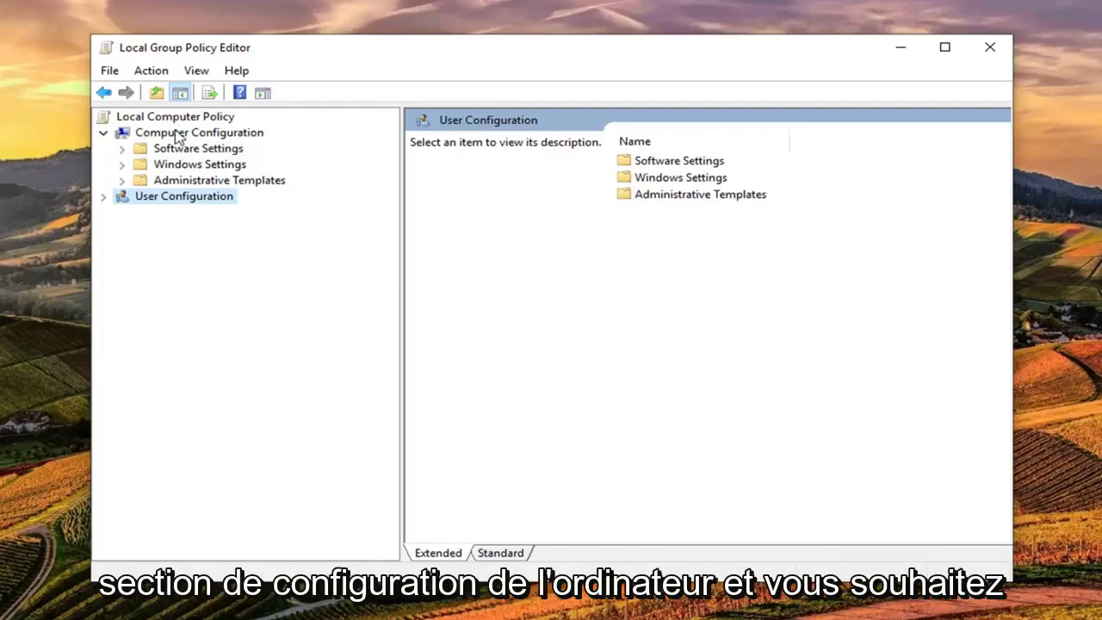
{"action": "left_click", "coordinate": [185, 183]}
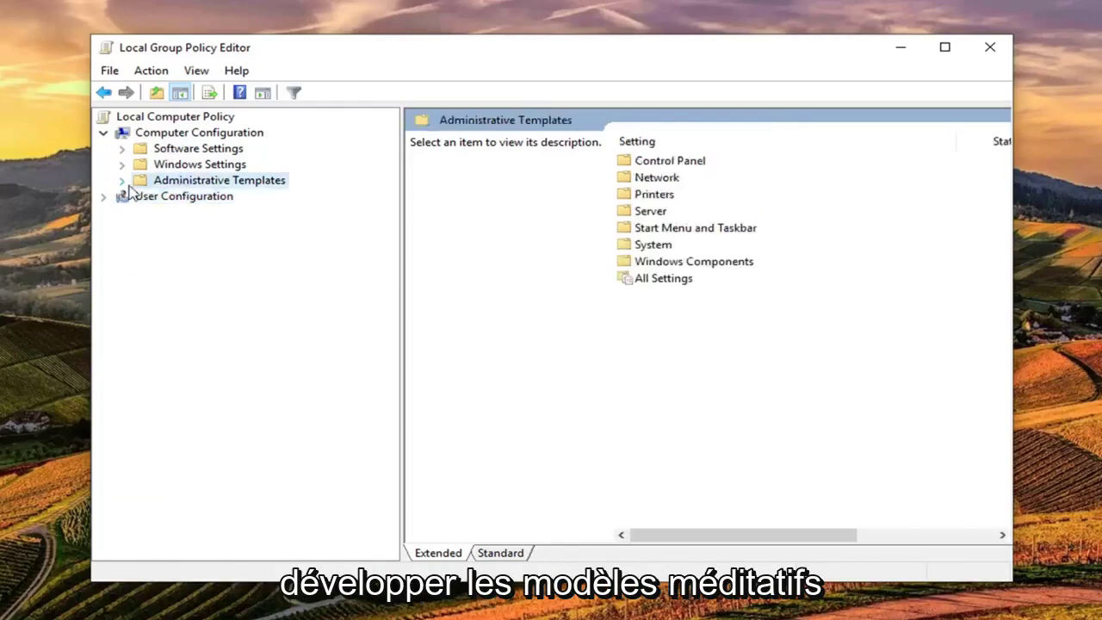
{"action": "left_click", "coordinate": [122, 181]}
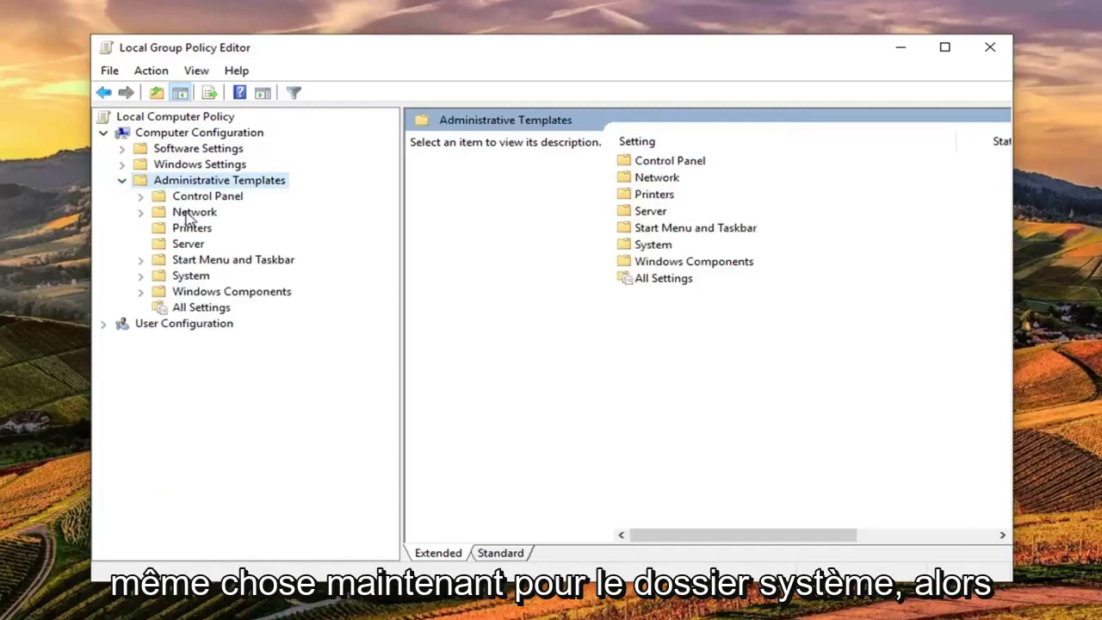
{"action": "left_click", "coordinate": [165, 276]}
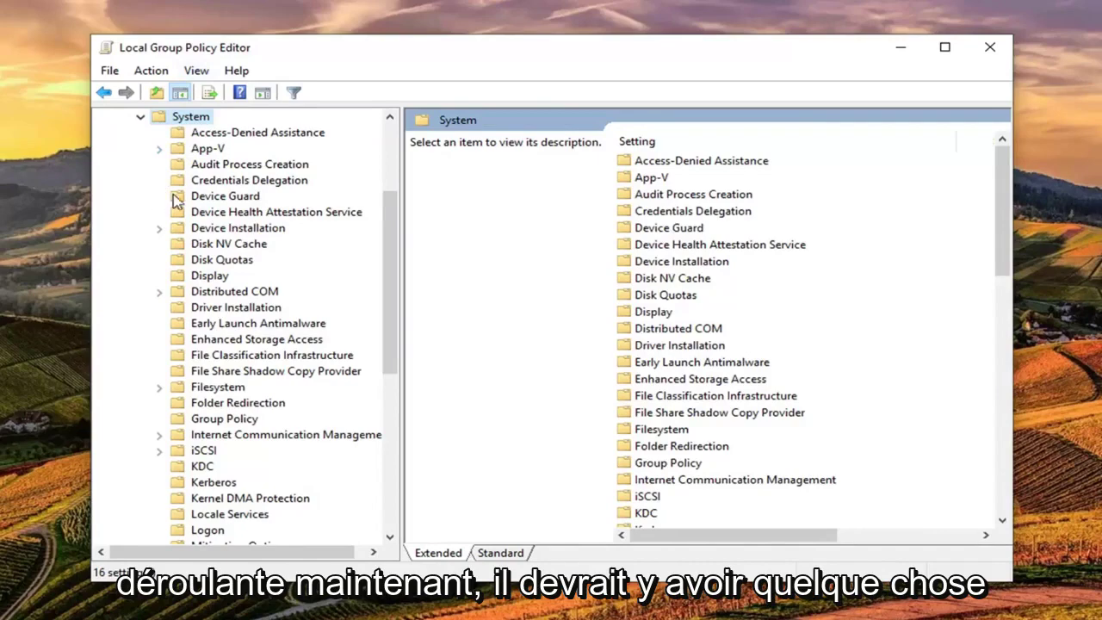
Show Credentials Delegation in a wider window with 'Restrict delegation of credentials to remote servers' selected
{"action": "left_click", "coordinate": [231, 184]}
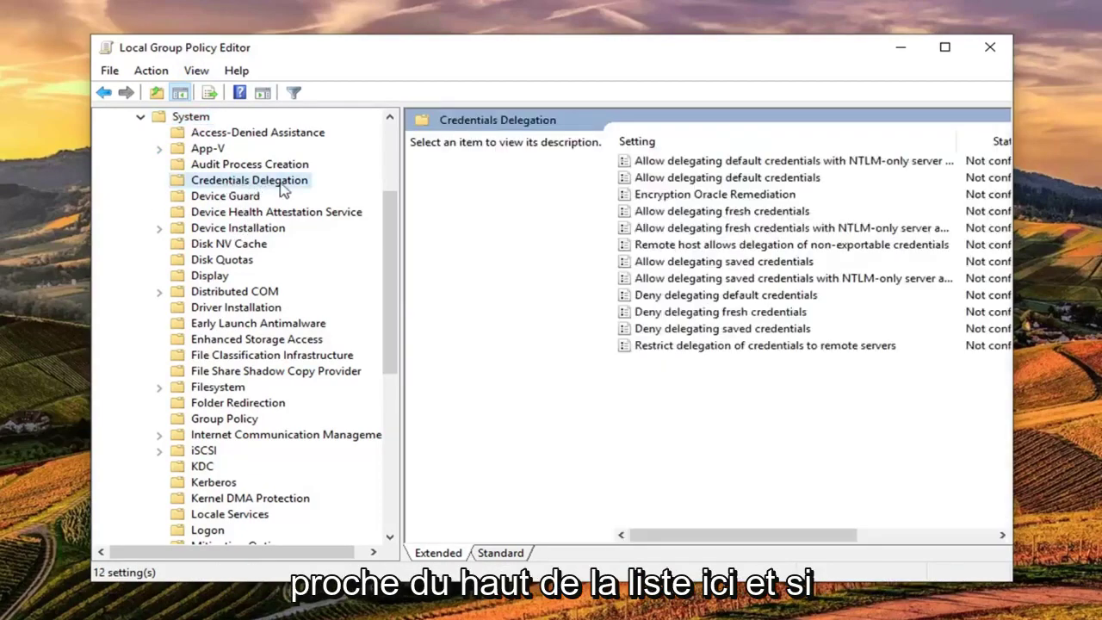
{"action": "left_click_drag", "start_coordinate": [1013, 581], "coordinate": [1059, 587]}
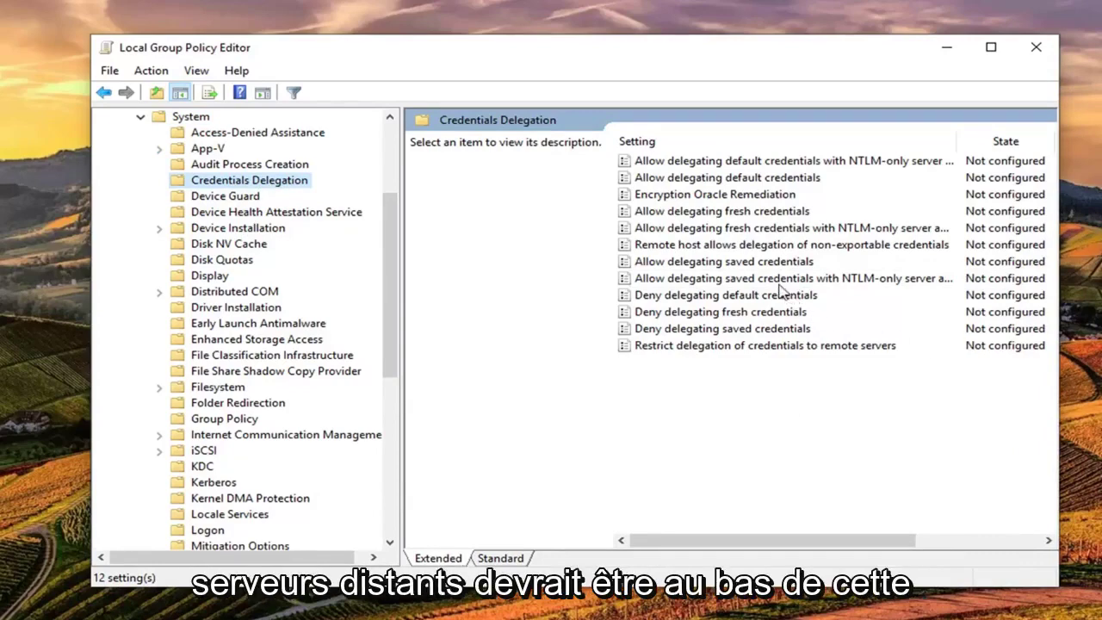
{"action": "left_click", "coordinate": [725, 348]}
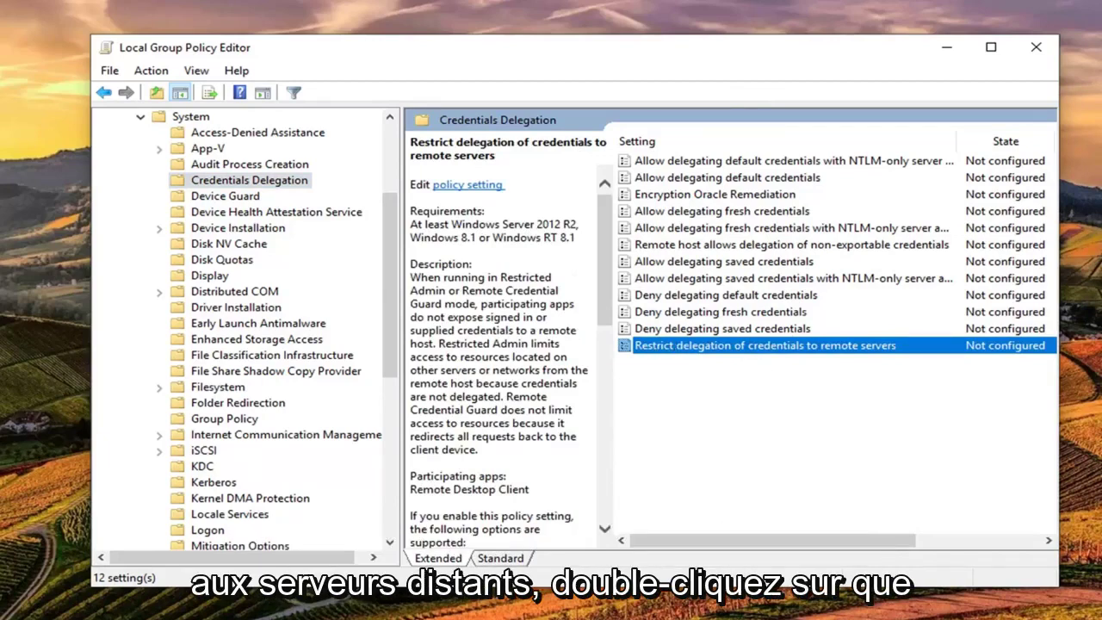
Set 'Restrict delegation of credentials to remote servers' to Disabled and apply it
{"action": "double_click", "coordinate": [758, 346]}
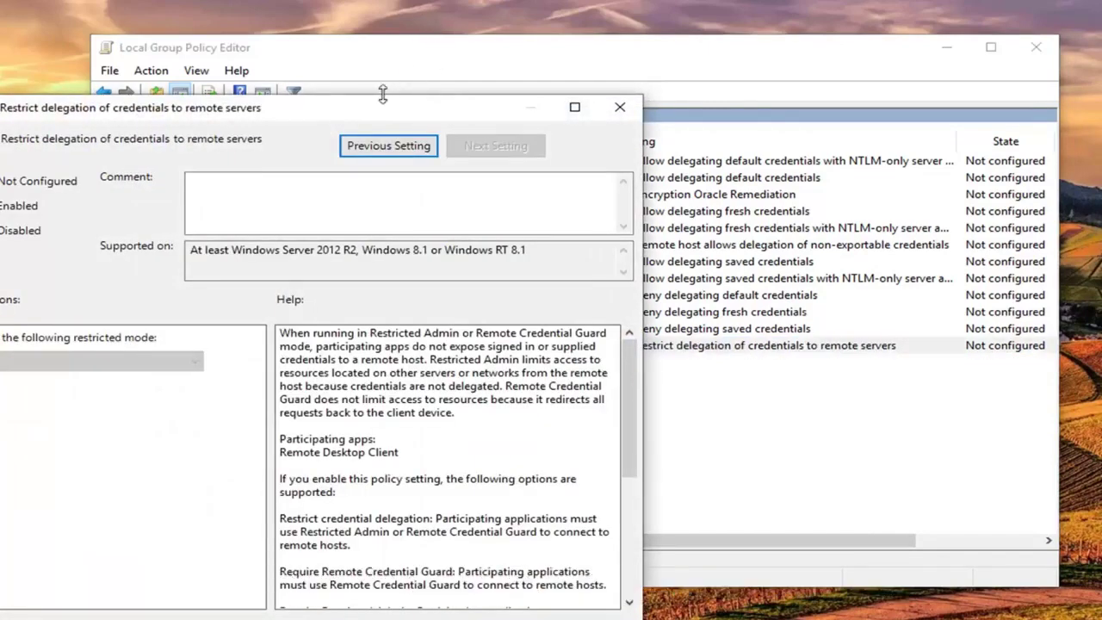
{"action": "left_click_drag", "start_coordinate": [387, 118], "coordinate": [575, 97]}
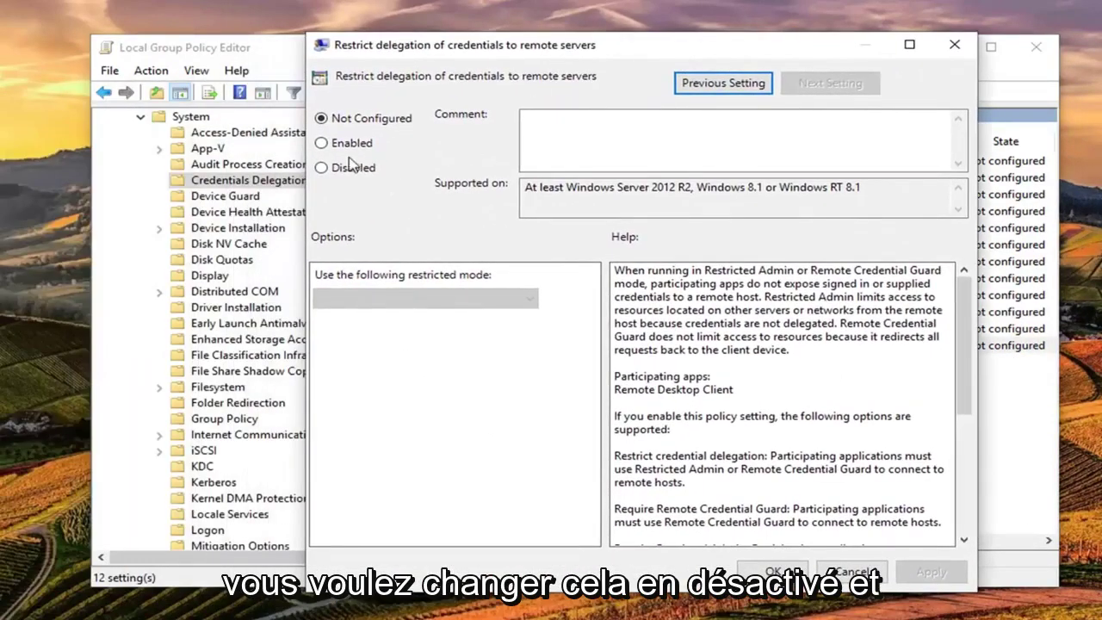
{"action": "left_click", "coordinate": [346, 168]}
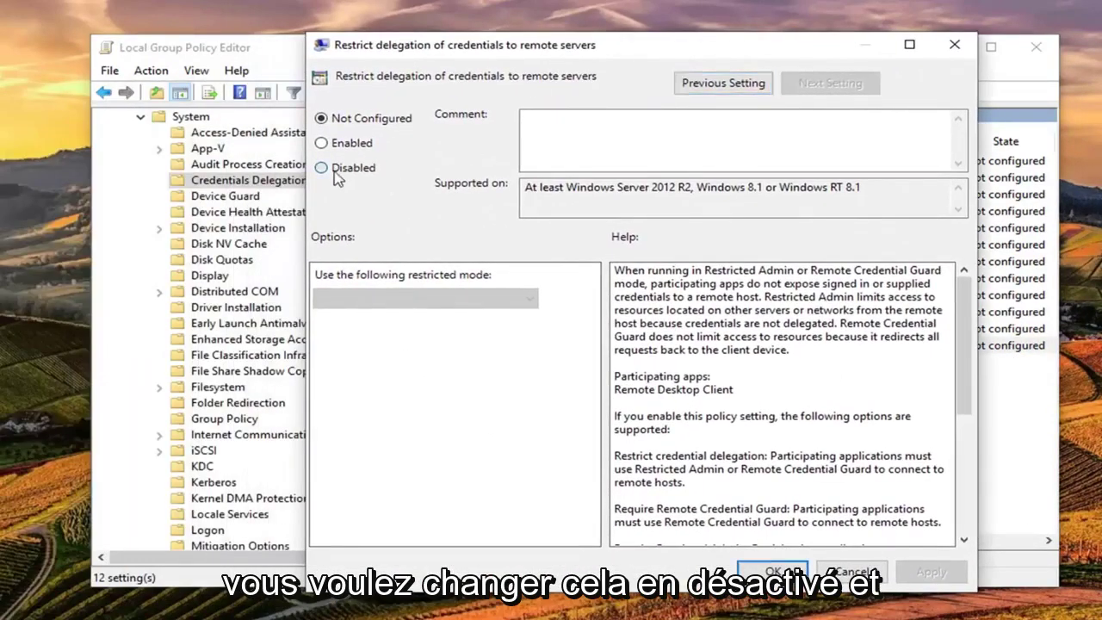
{"action": "left_click", "coordinate": [932, 572]}
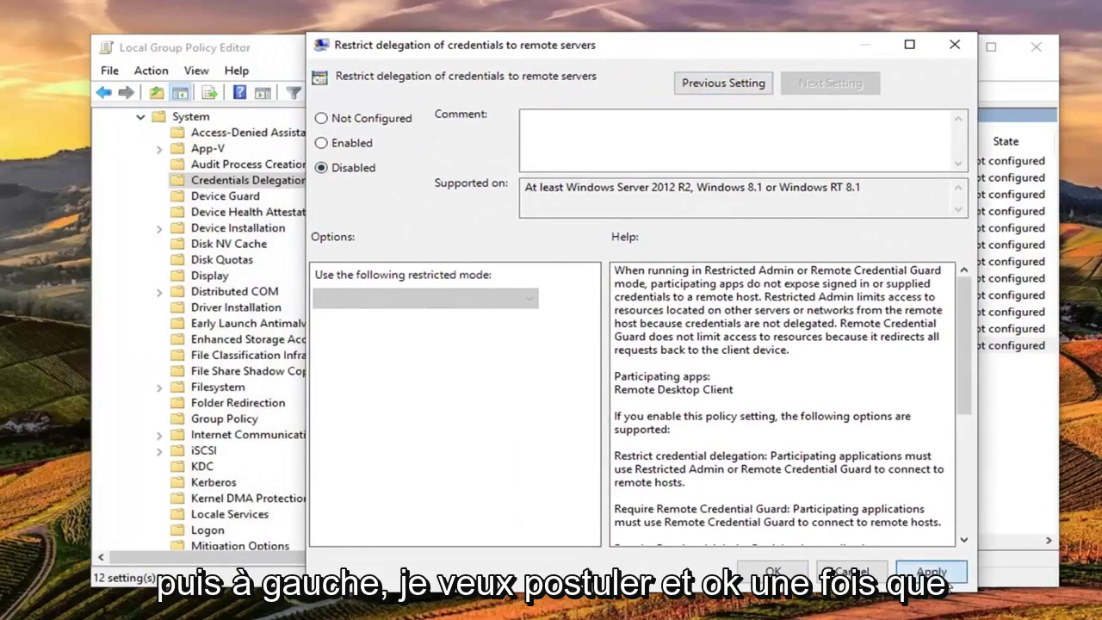
{"action": "left_click", "coordinate": [780, 573]}
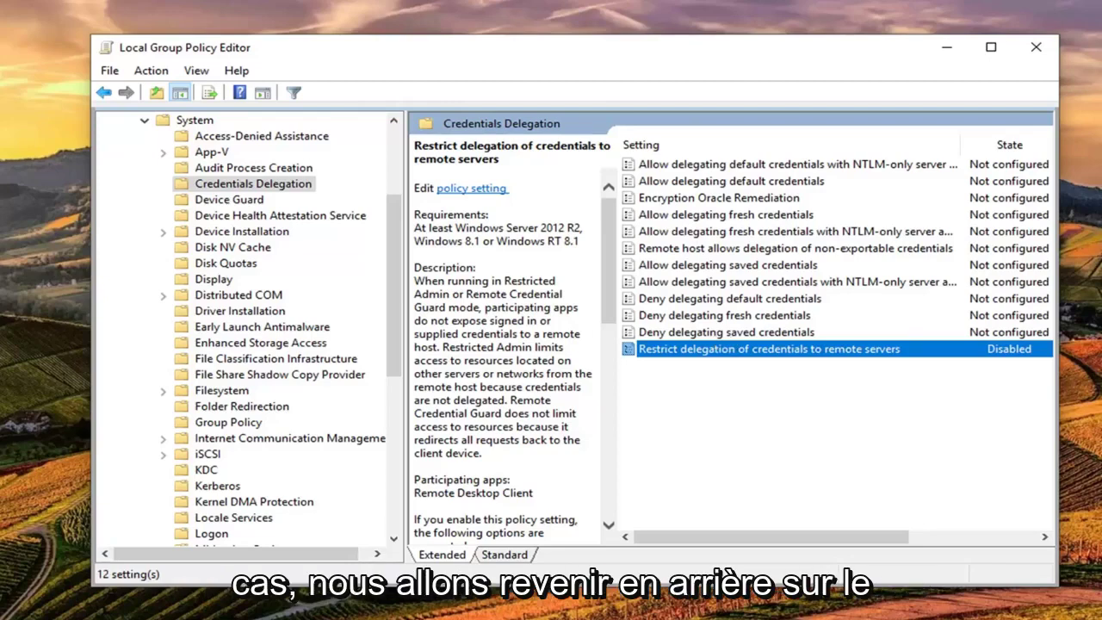
Collapse System and Administrative Templates, then expand Windows Settings > Security Settings > Local Policies
{"action": "scroll", "coordinate": [158, 270], "scroll_direction": "up", "scroll_amount": 3}
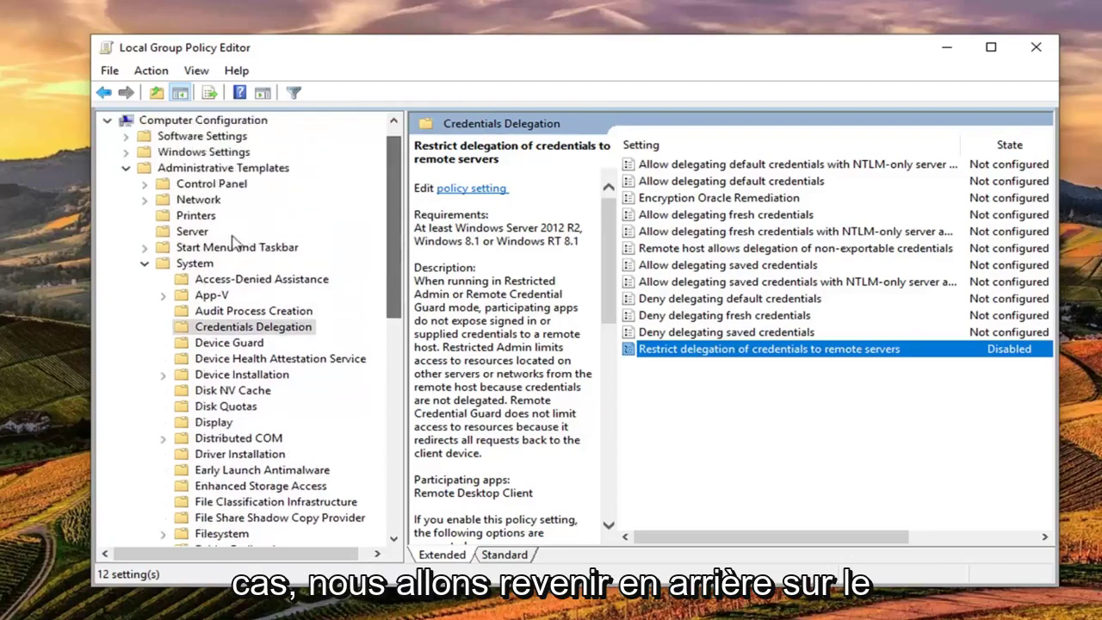
{"action": "left_click", "coordinate": [145, 263]}
{"action": "left_click", "coordinate": [126, 183]}
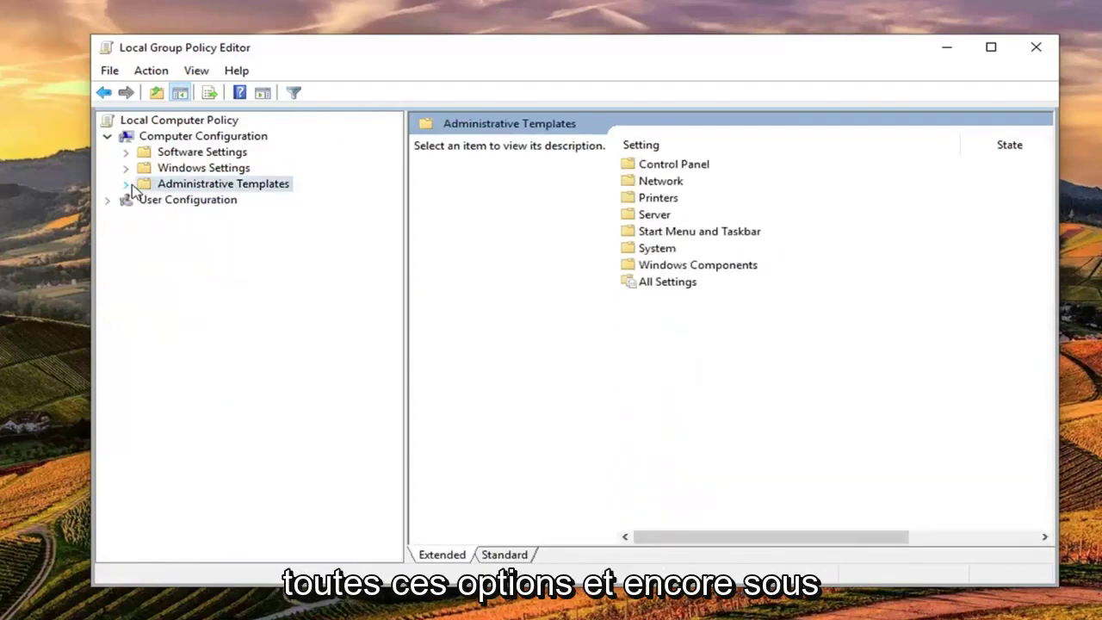
{"action": "left_click", "coordinate": [167, 138]}
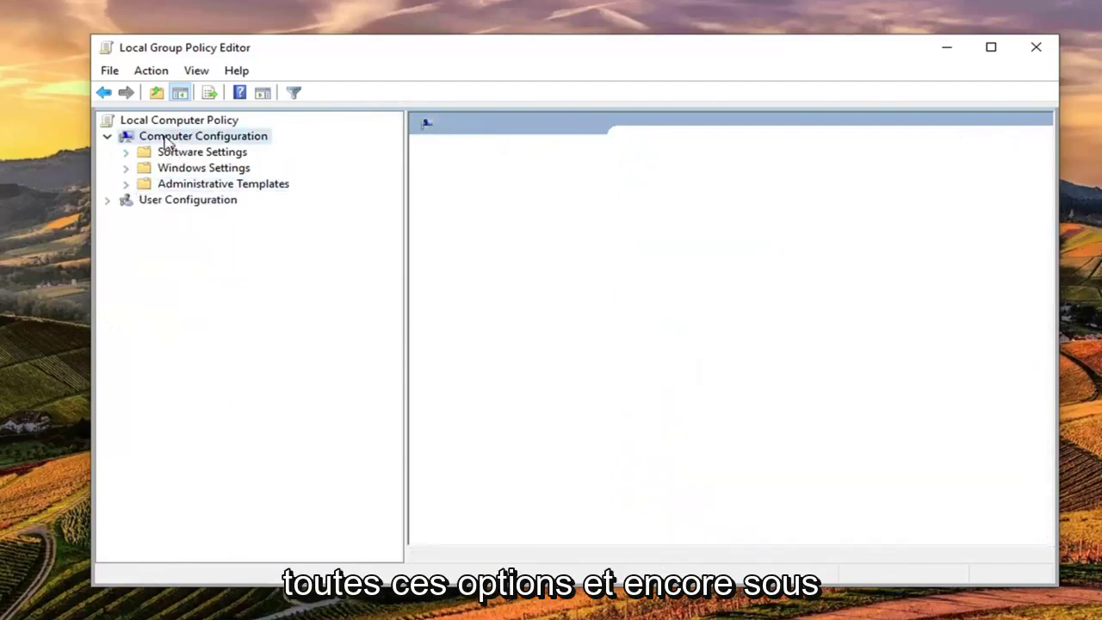
{"action": "left_click", "coordinate": [163, 170]}
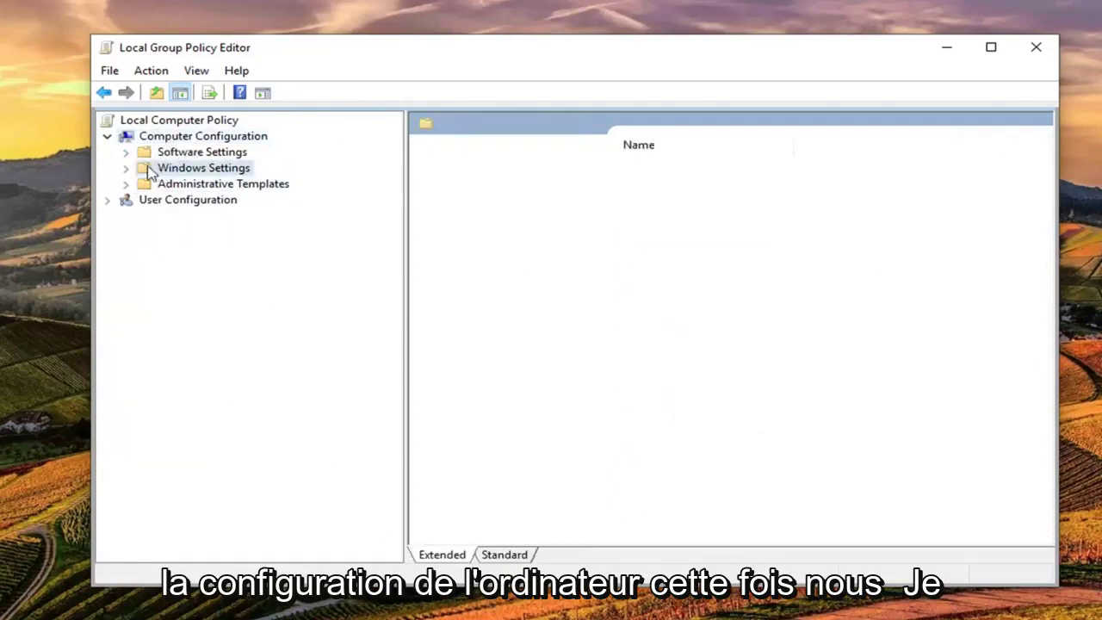
{"action": "left_click", "coordinate": [127, 169]}
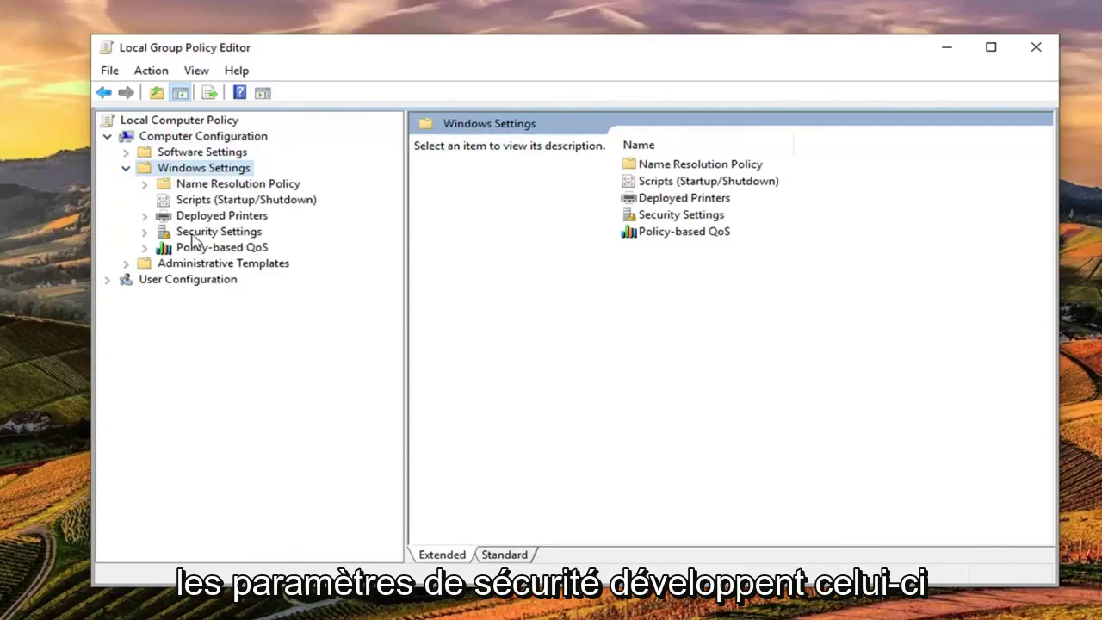
{"action": "left_click", "coordinate": [193, 234]}
{"action": "left_click", "coordinate": [144, 233]}
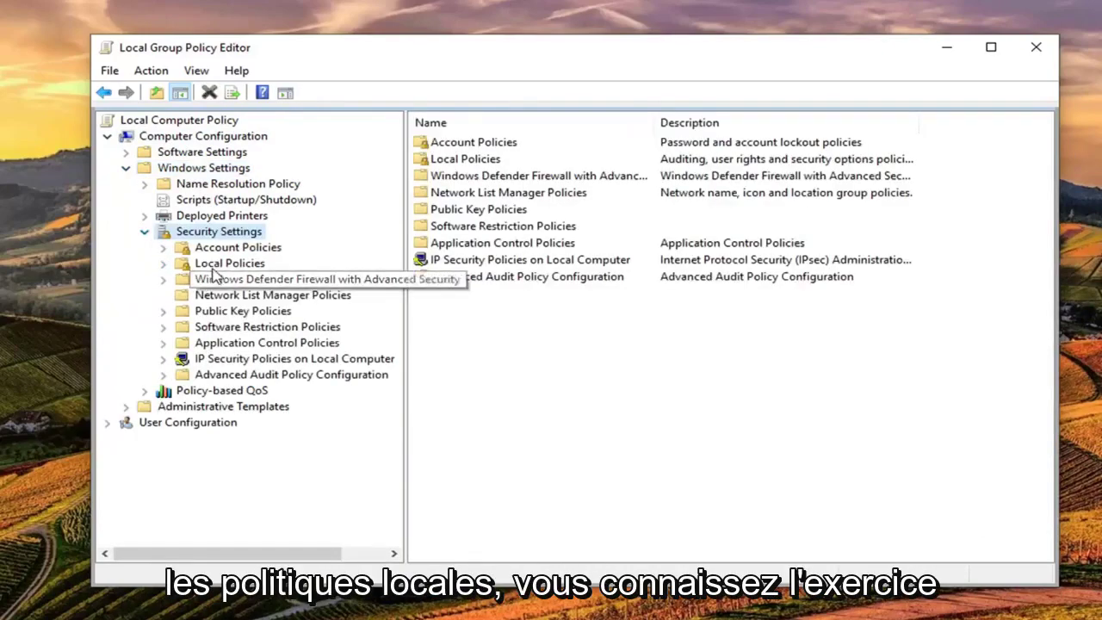
{"action": "left_click", "coordinate": [165, 265]}
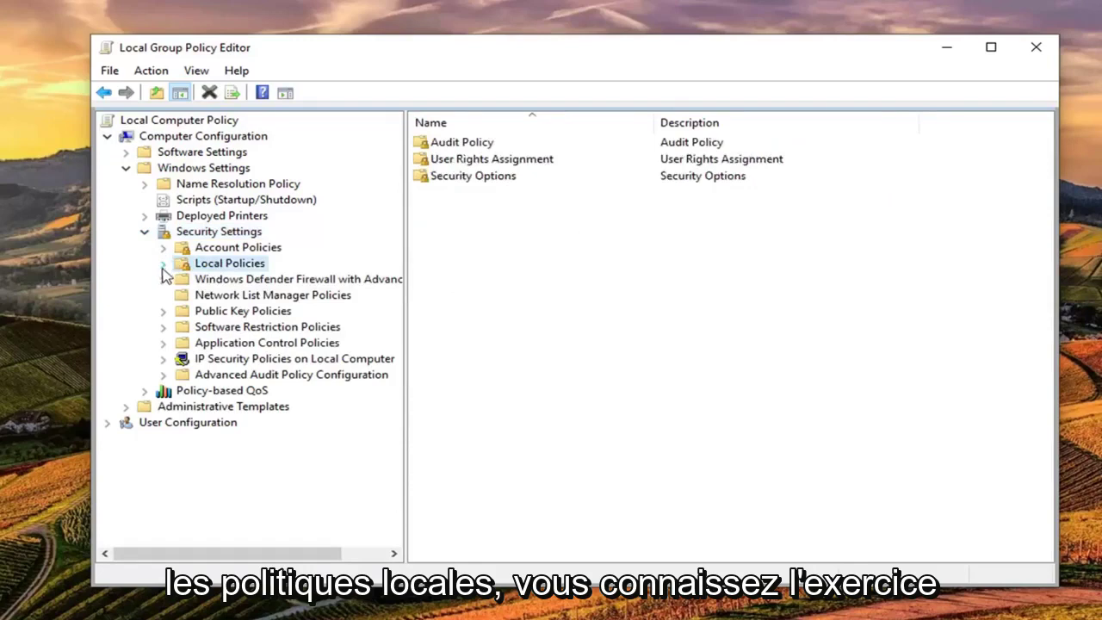
{"action": "left_click", "coordinate": [163, 265]}
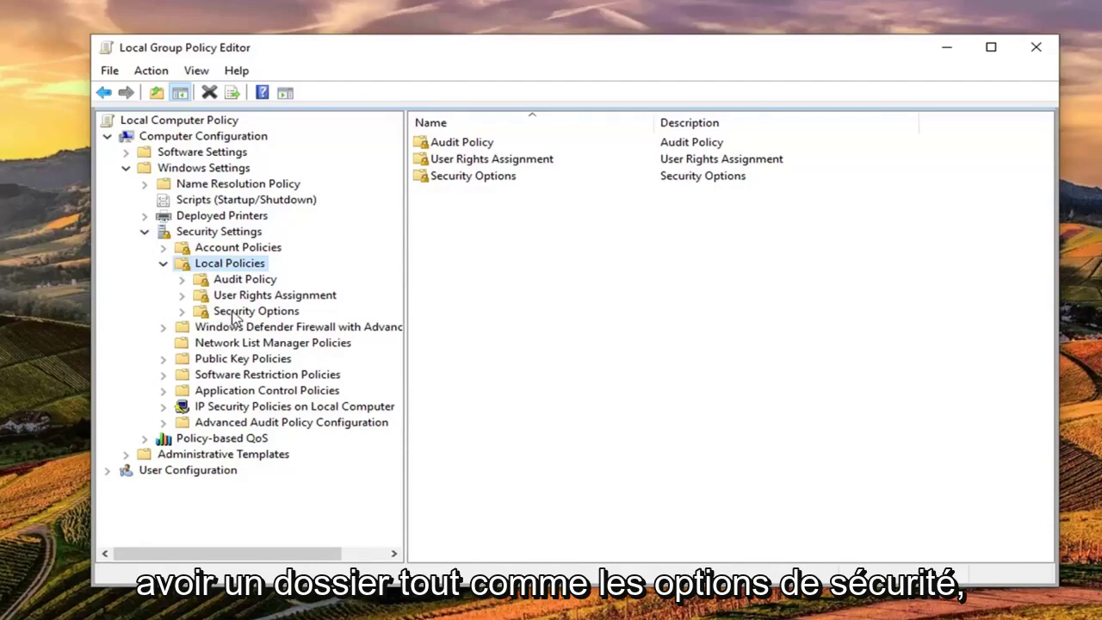
List Security Options, select the blank-passwords console-logon policy, and widen the Policy column
{"action": "left_click", "coordinate": [234, 314]}
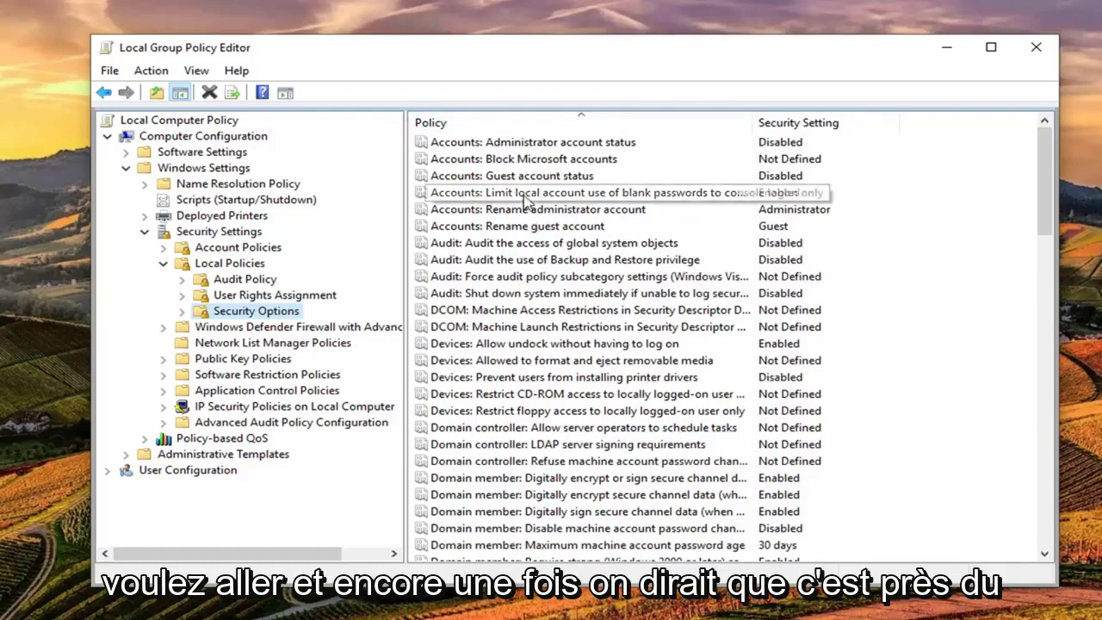
{"action": "left_click", "coordinate": [526, 197]}
{"action": "left_click_drag", "start_coordinate": [754, 122], "coordinate": [895, 122]}
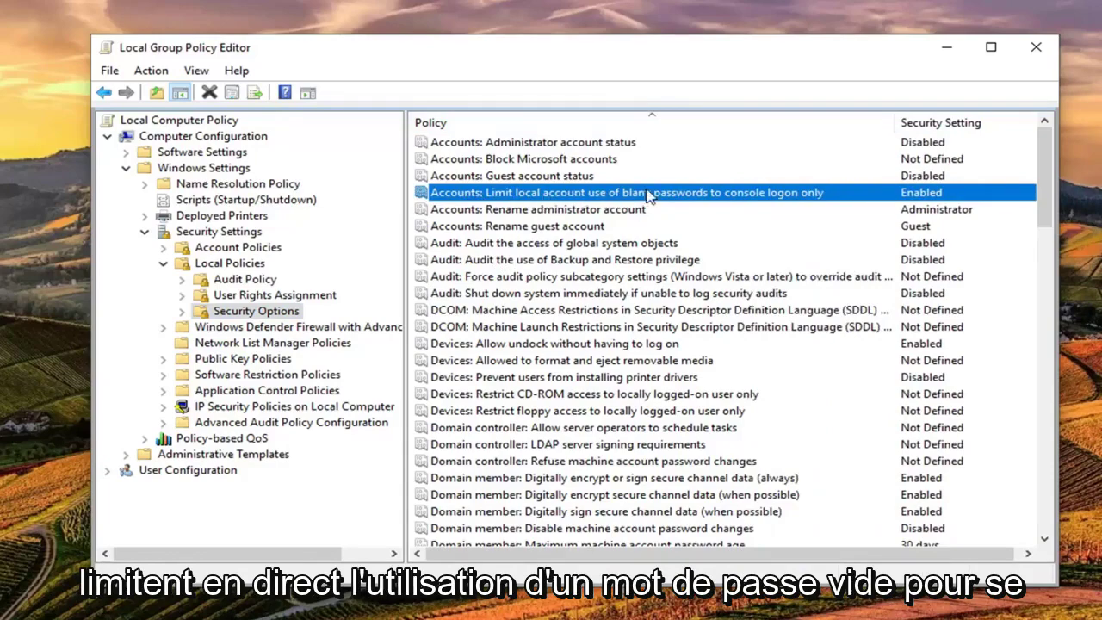
Set 'Accounts: Limit local account use of blank passwords to console logon only' to Disabled
{"action": "double_click", "coordinate": [778, 193]}
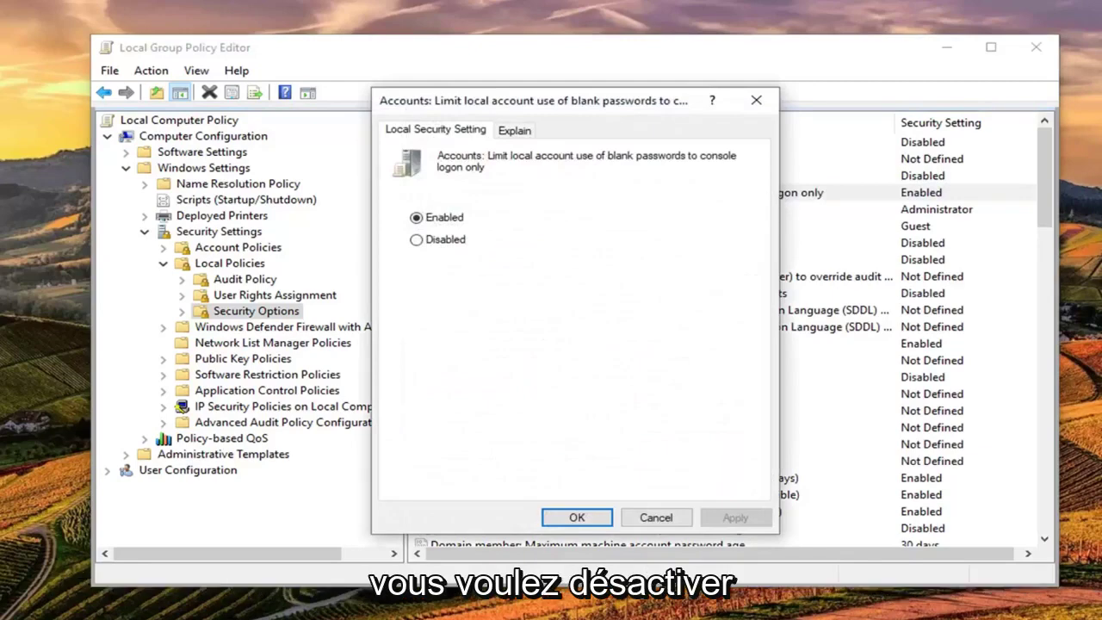
{"action": "left_click", "coordinate": [417, 240]}
{"action": "left_click", "coordinate": [736, 519]}
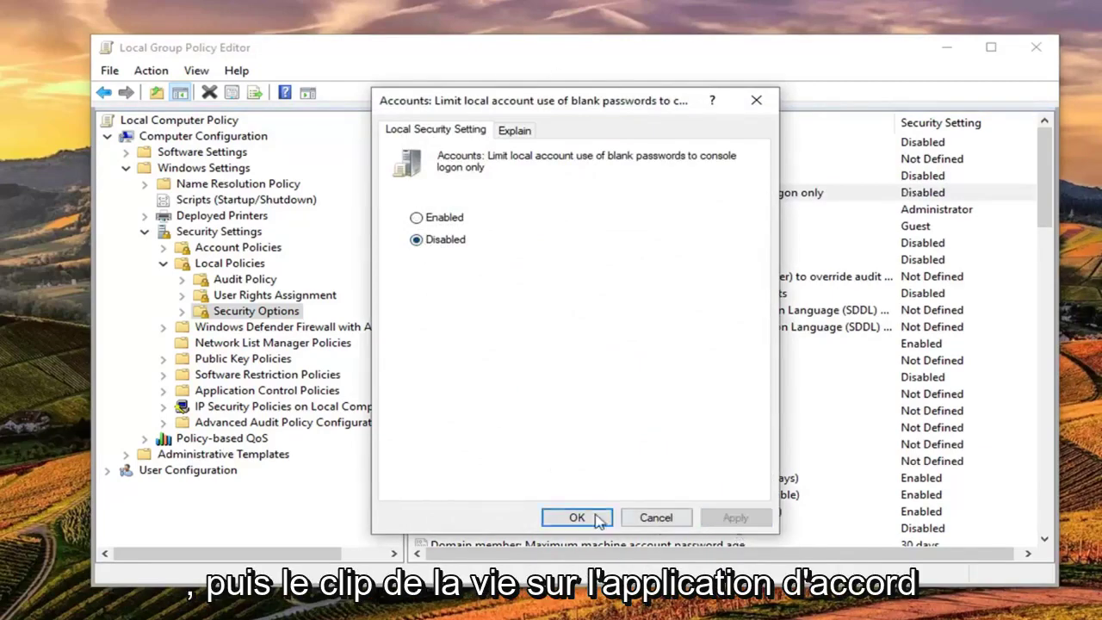
{"action": "left_click", "coordinate": [593, 519]}
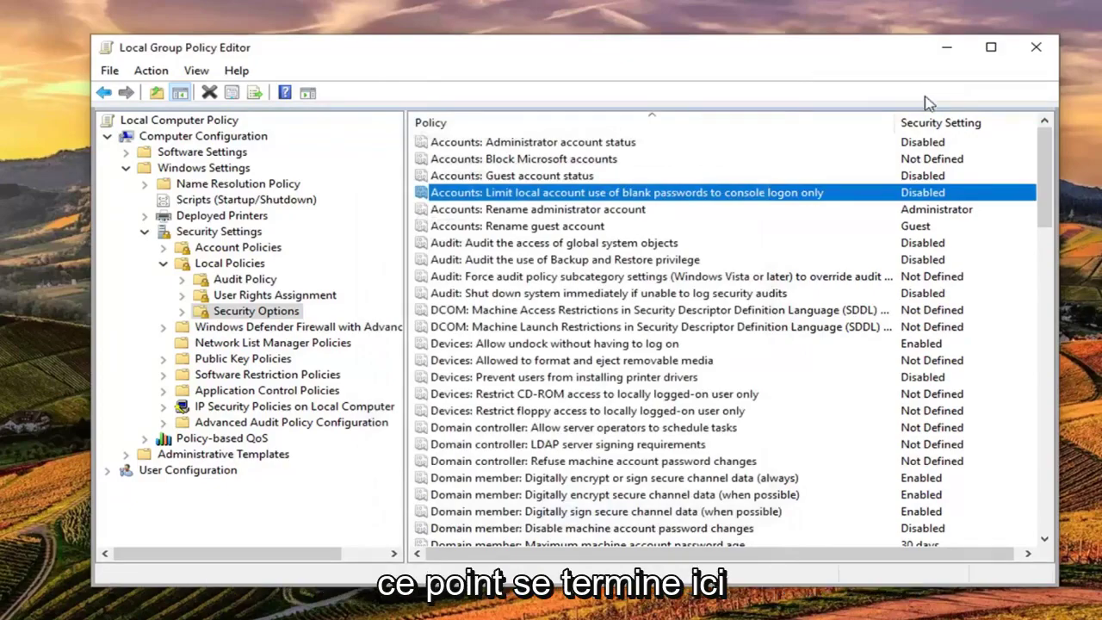